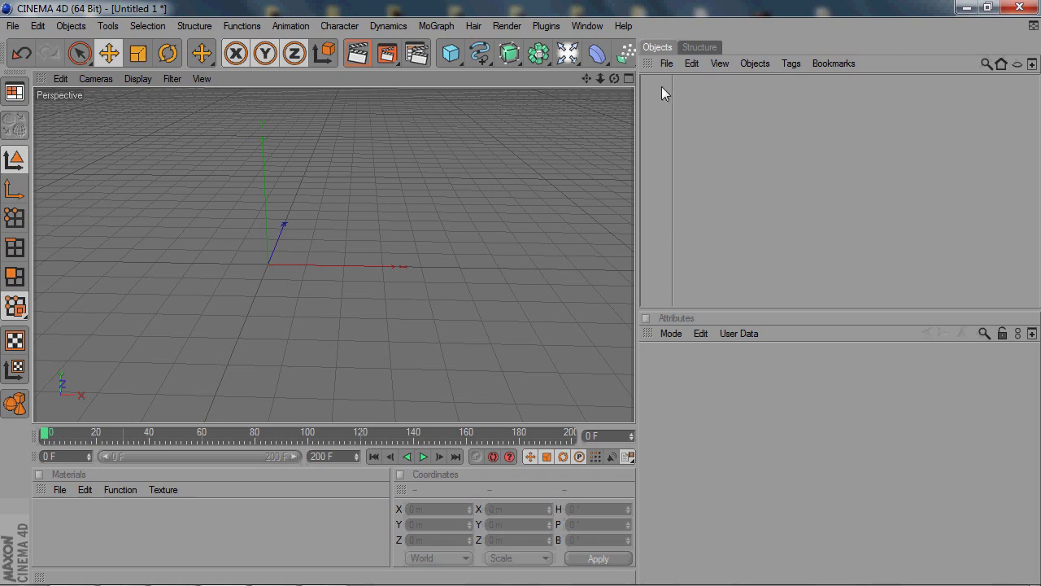
Add a sphere primitive (radius 100 m, 24 segments) to the empty scene.
mouse_move(614, 79)
mouse_down()
mouse_move(523, 298)
mouse_move(614, 78)
mouse_up()
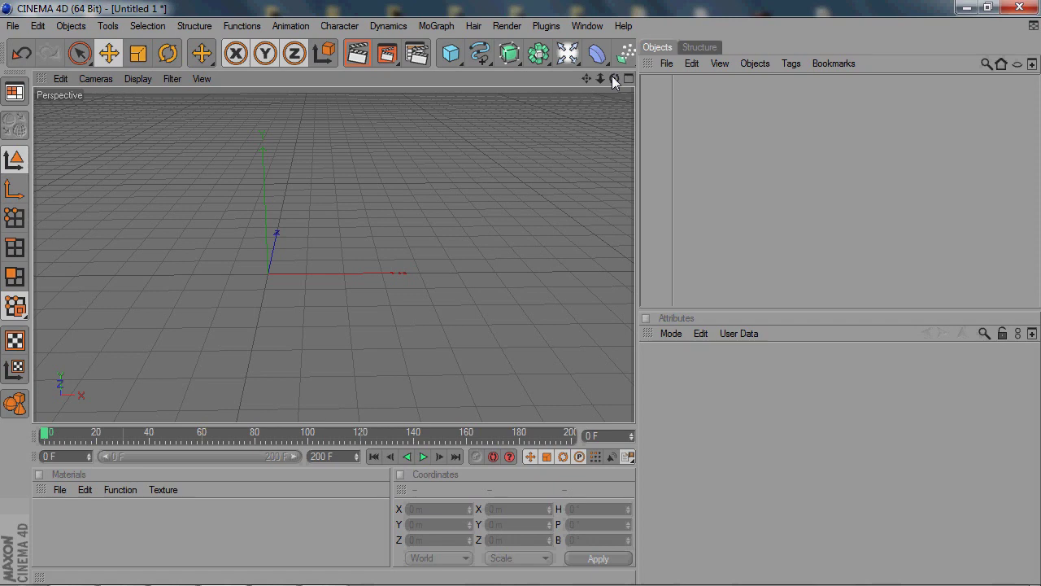
drag(614, 78, 659, 81)
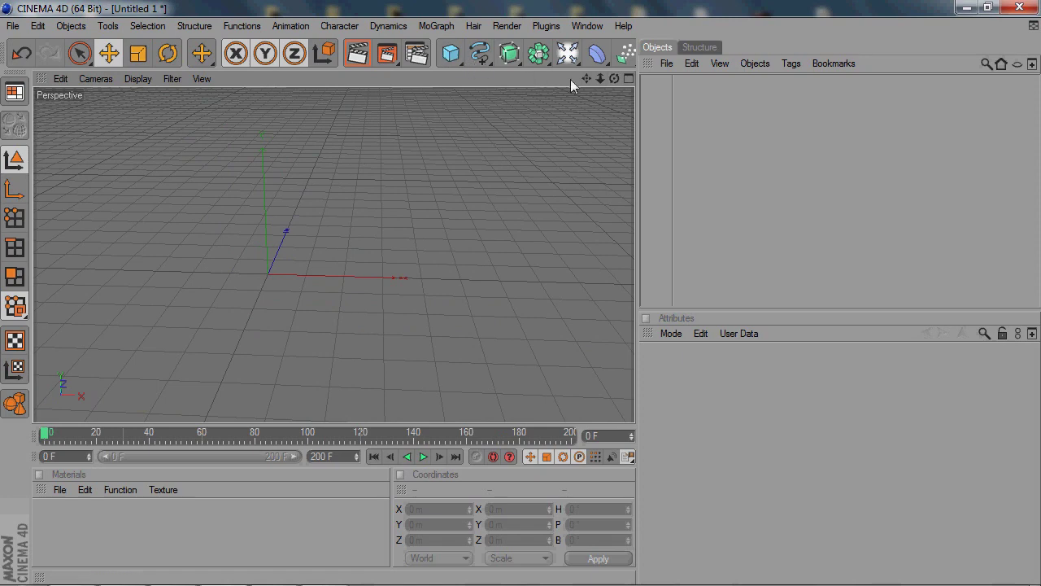
drag(615, 78, 662, 83)
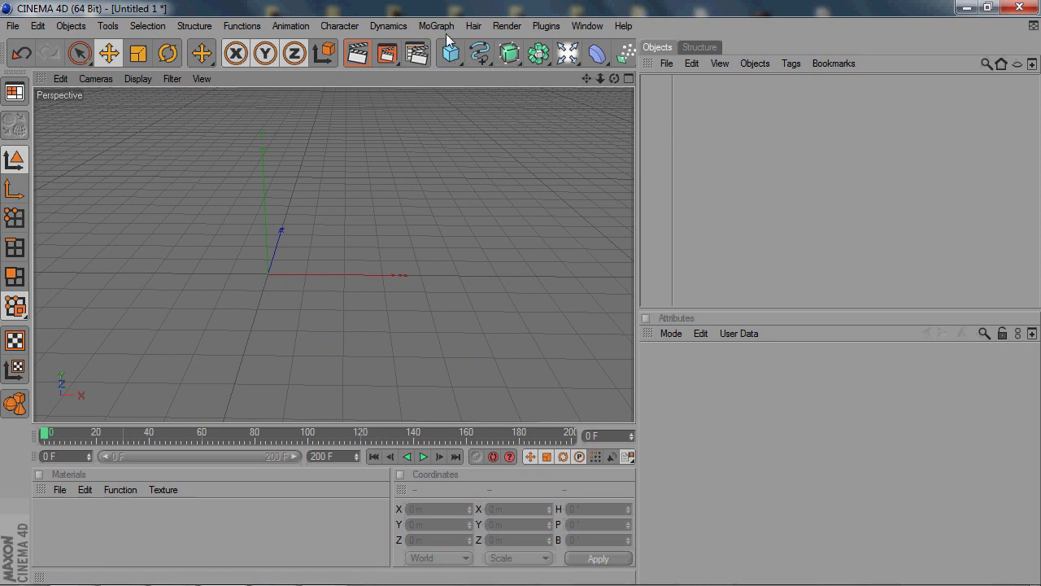
drag(450, 53, 561, 80)
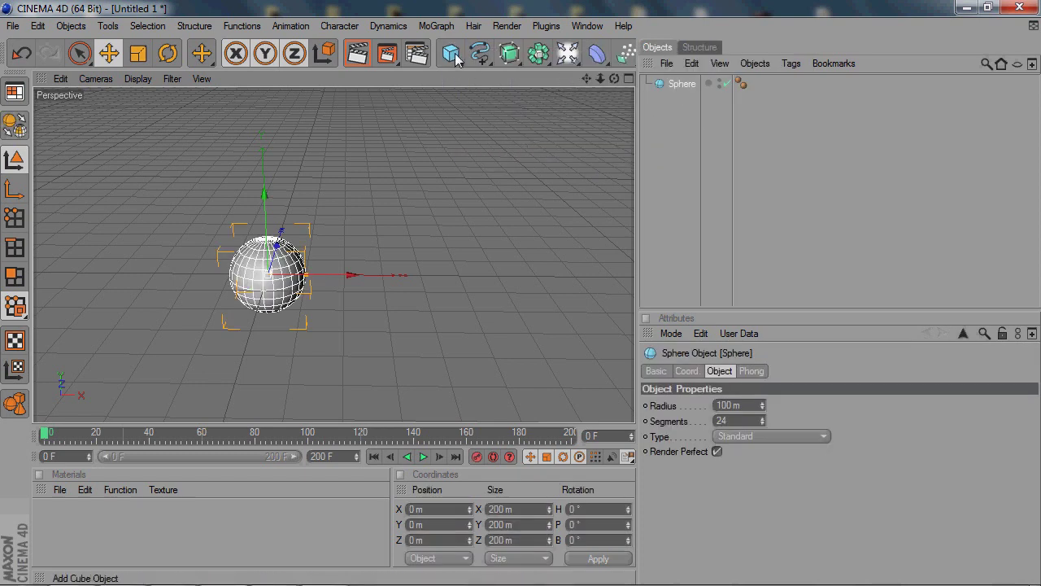
drag(456, 58, 682, 253)
click(670, 232)
Raise the sphere along its Y axis to 154.195 m and recentre the view.
click(679, 85)
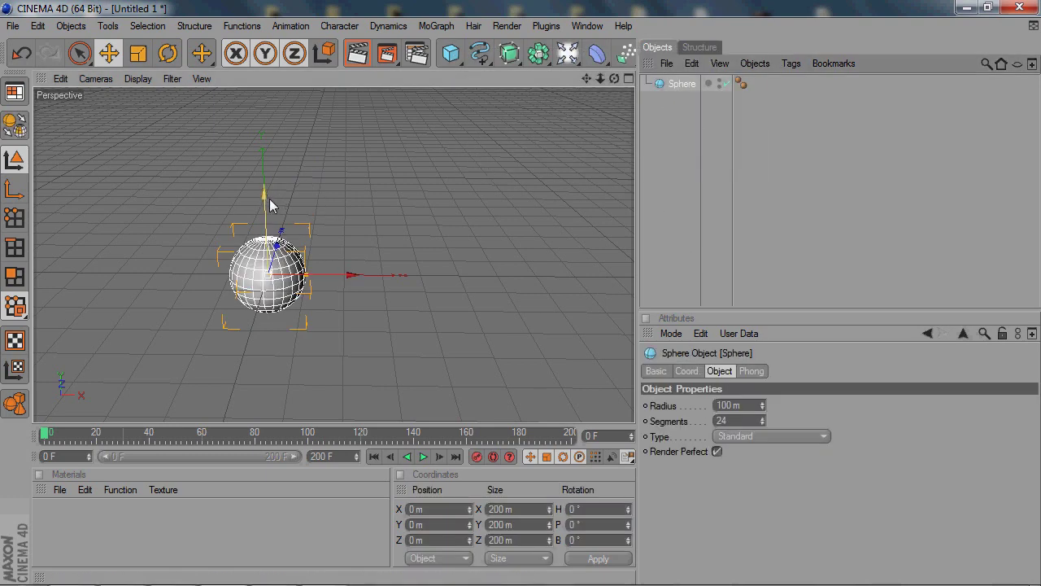
drag(269, 198, 269, 151)
drag(586, 78, 574, 115)
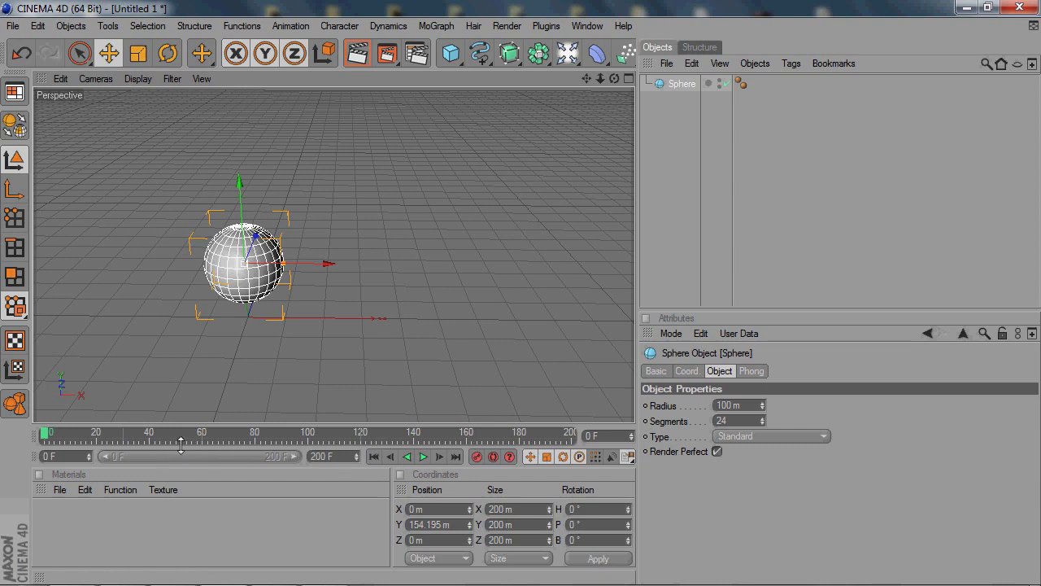
drag(296, 455, 323, 458)
Change the end-frame value (90, then 200) and stretch the preview range out to 300 F.
click(330, 456)
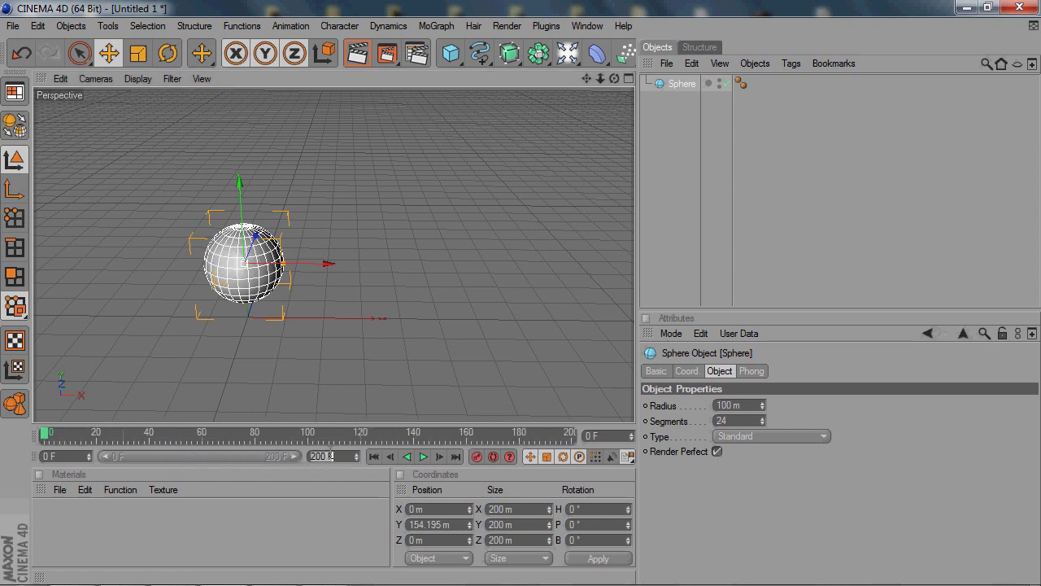
text(90)
key(Return)
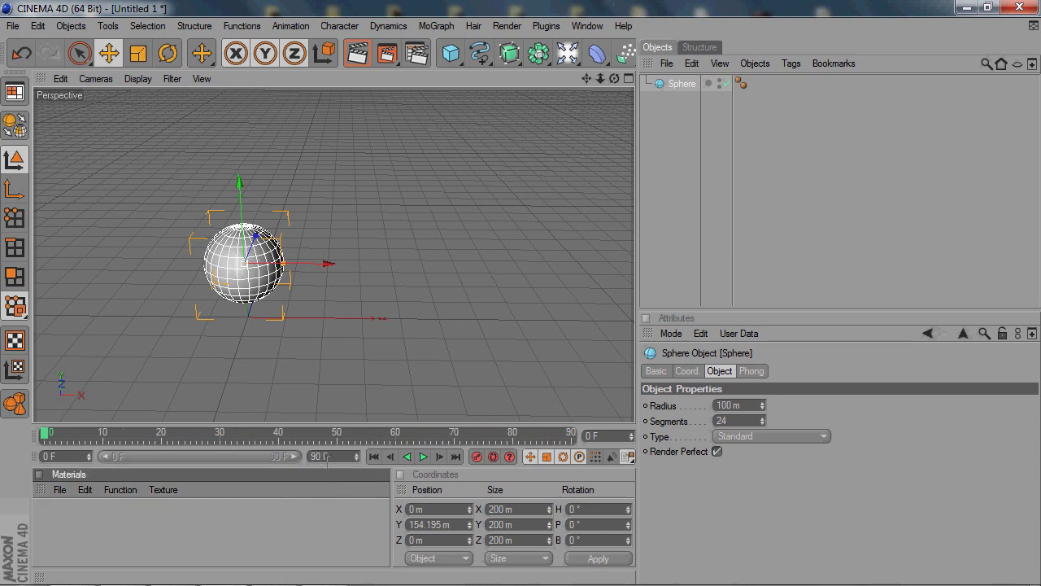
click(328, 458)
click(328, 456)
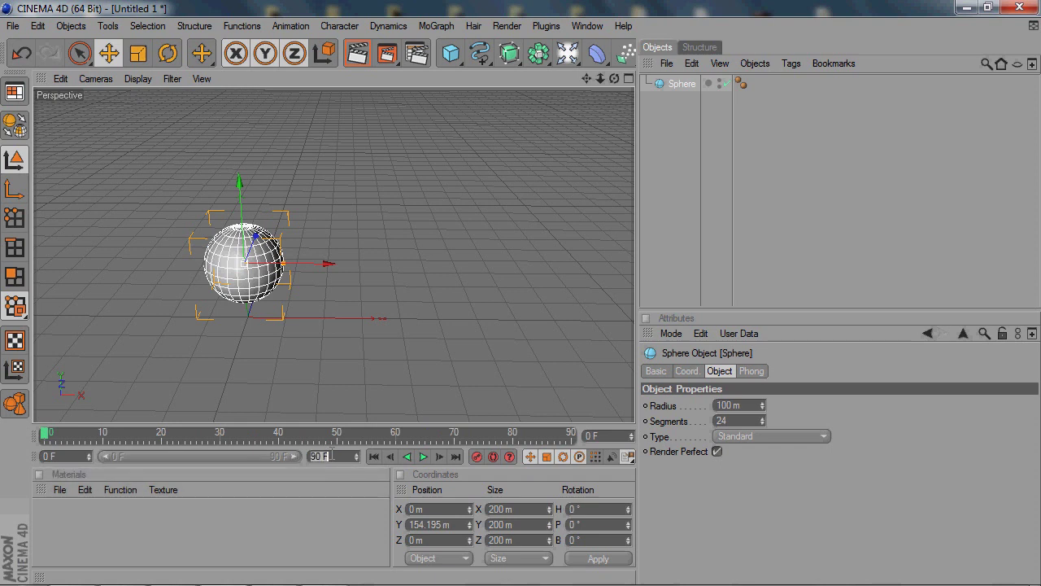
text(200)
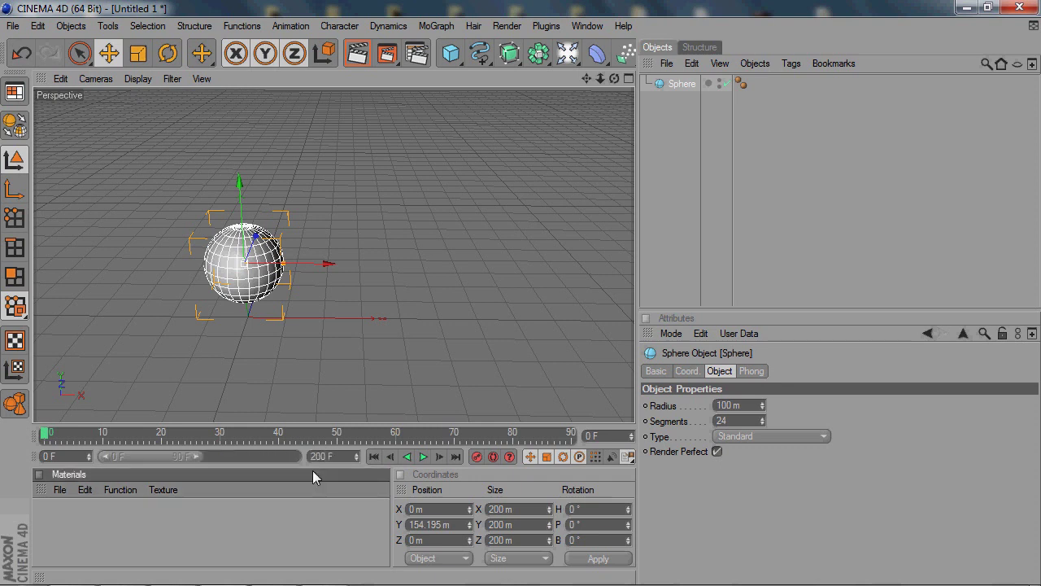
key(Return)
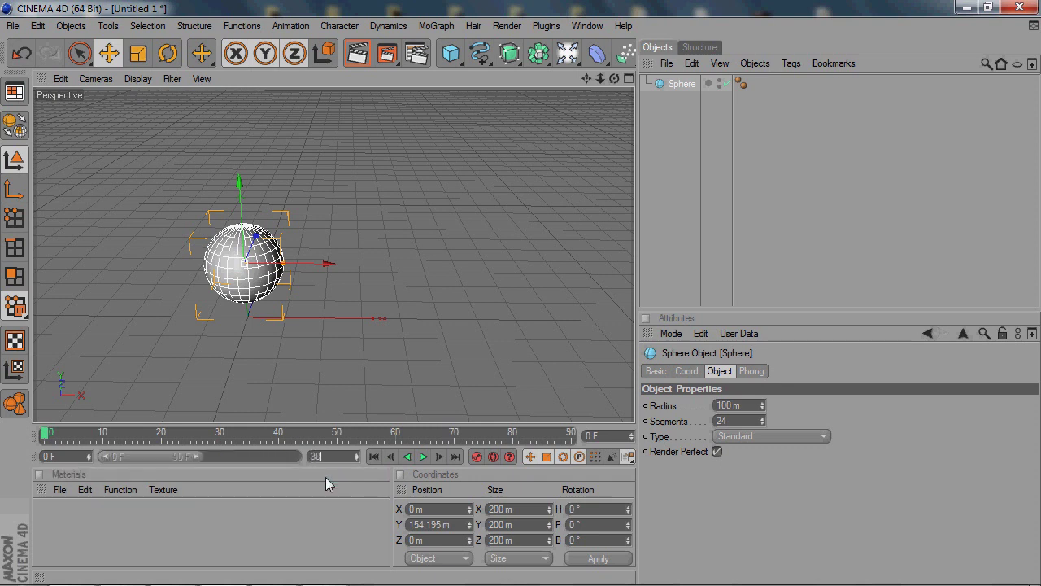
drag(166, 458, 357, 460)
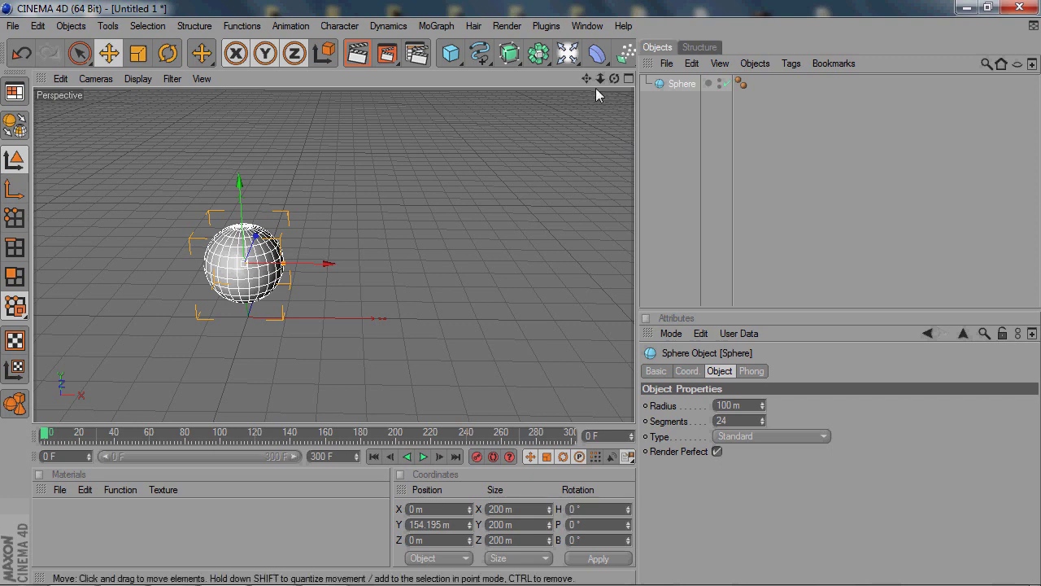
Try moving the sphere, then undo so it stays at Y 154.195 m.
drag(586, 78, 564, 99)
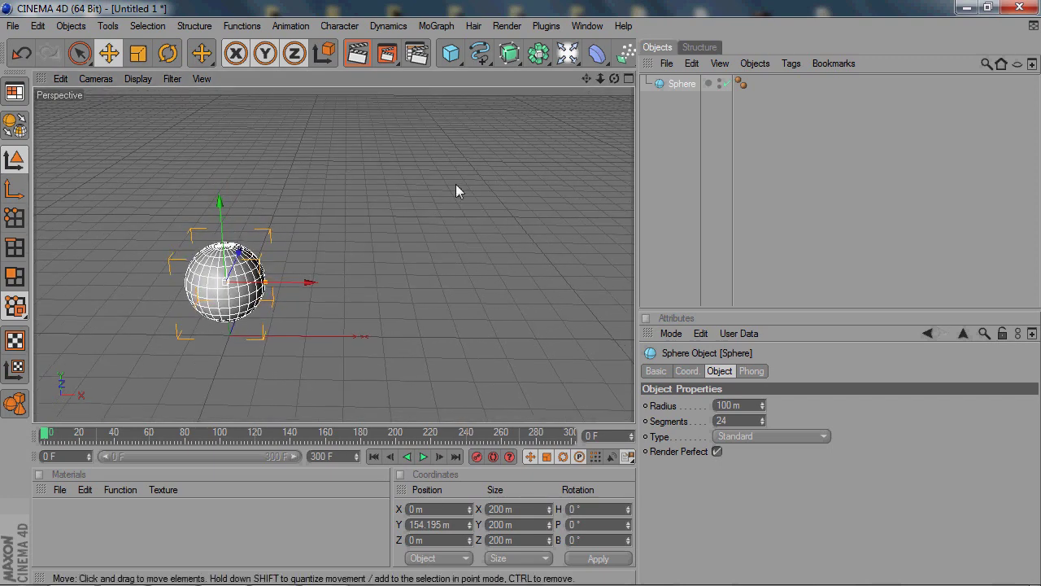
scroll(431, 216, down, 2)
key(ctrl+z)
drag(628, 109, 589, 137)
key(ctrl+z)
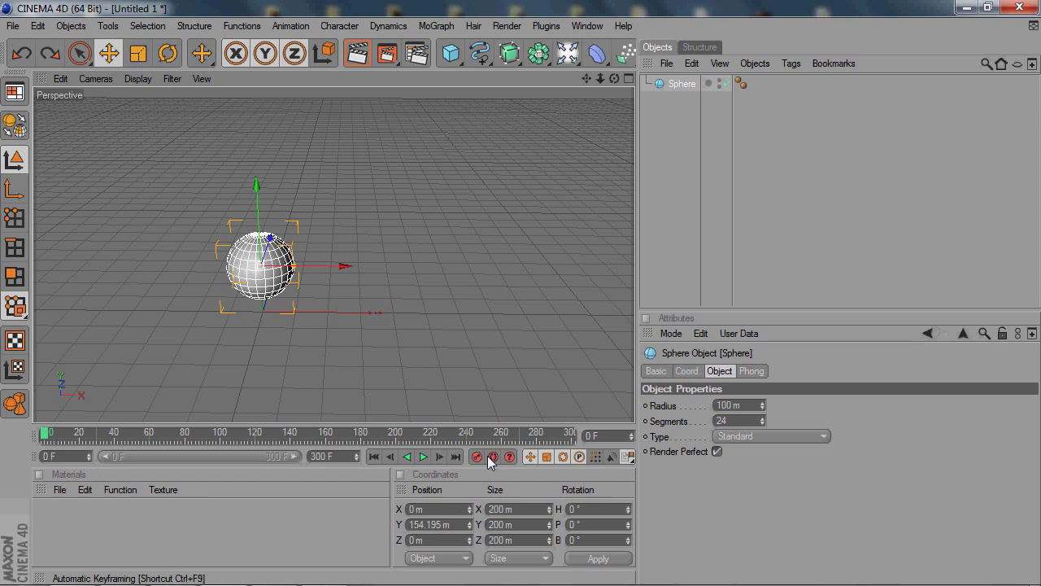
Test playback, return to frame 0, and record a position keyframe for the sphere.
click(423, 457)
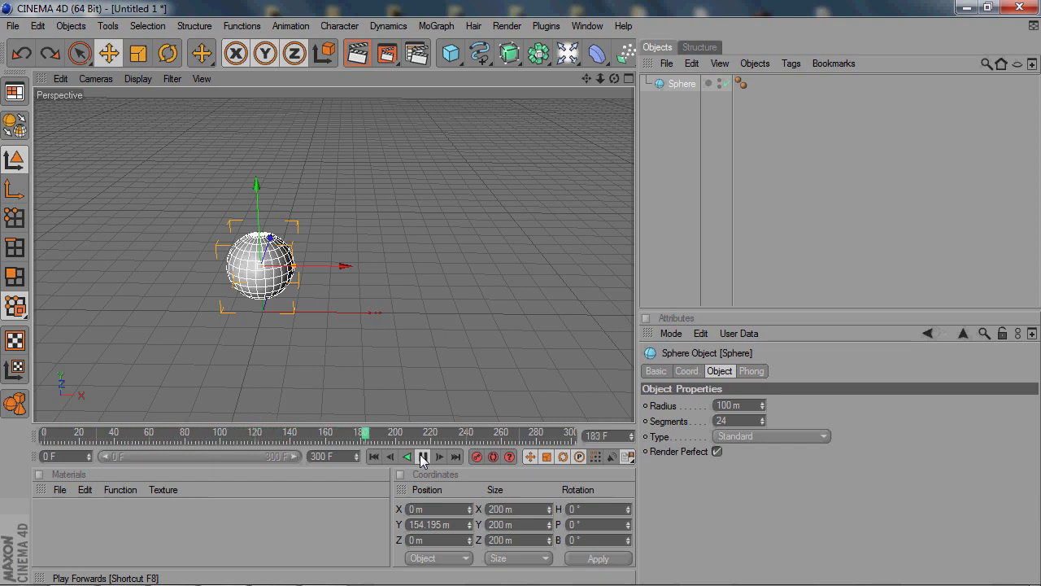
click(422, 457)
click(371, 457)
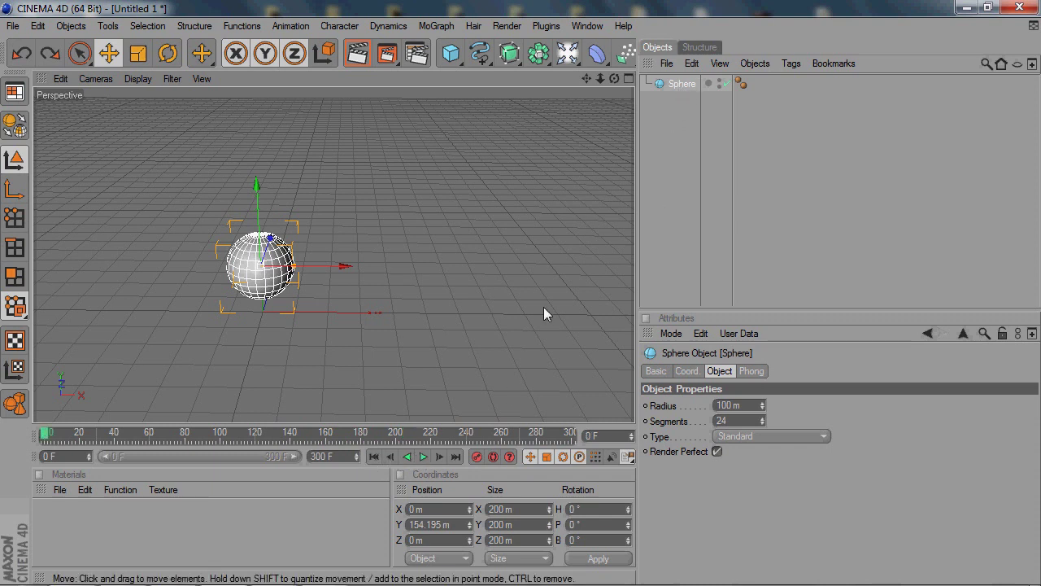
drag(346, 266, 632, 267)
key(ctrl+z)
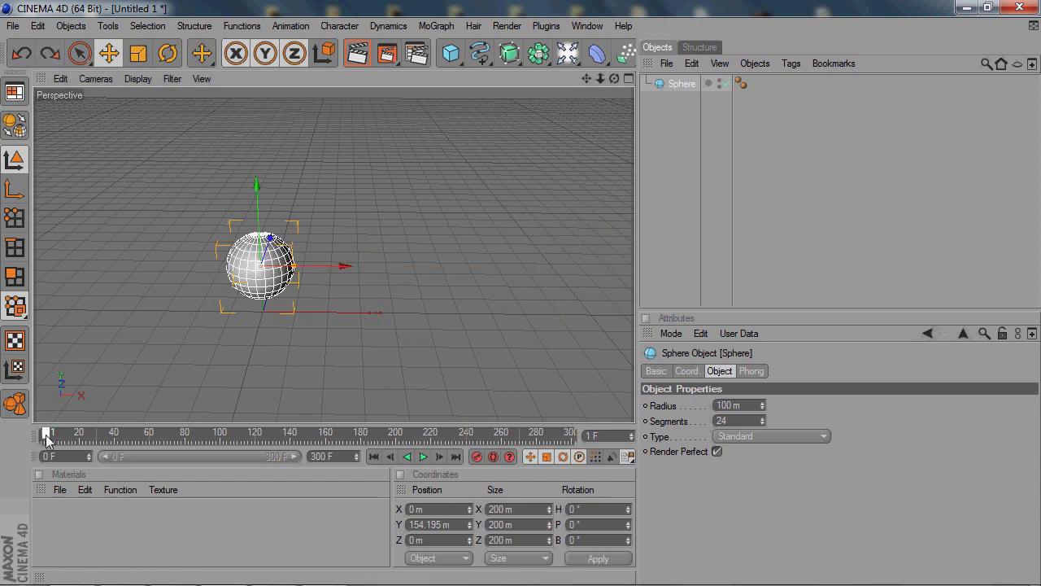
click(479, 458)
At frame 60, move the sphere to X 1089.712 m, Y 517.302 m and record a keyframe.
drag(45, 436, 149, 435)
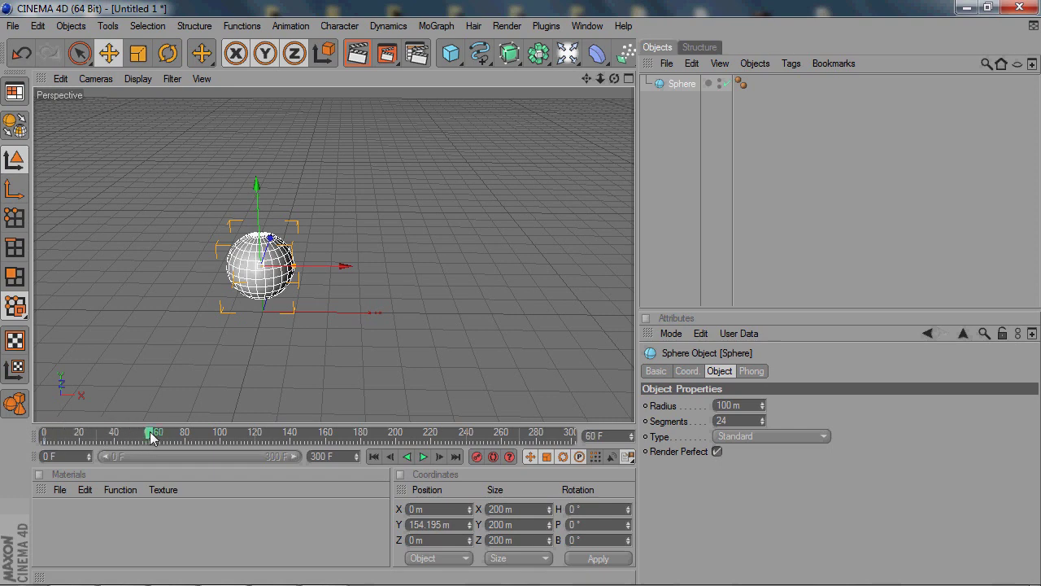
drag(583, 77, 532, 78)
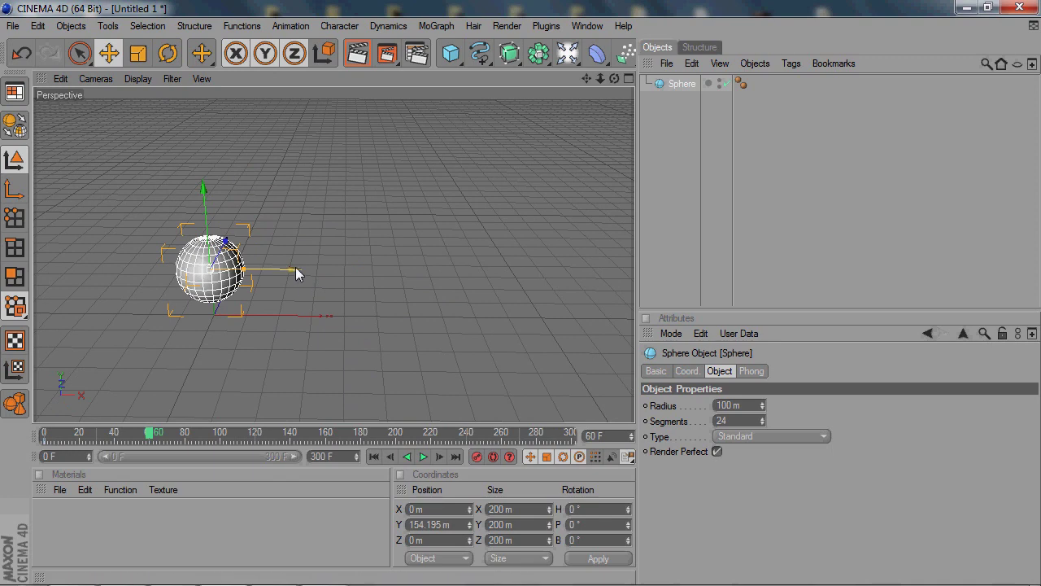
drag(295, 267, 663, 269)
drag(591, 201, 529, 102)
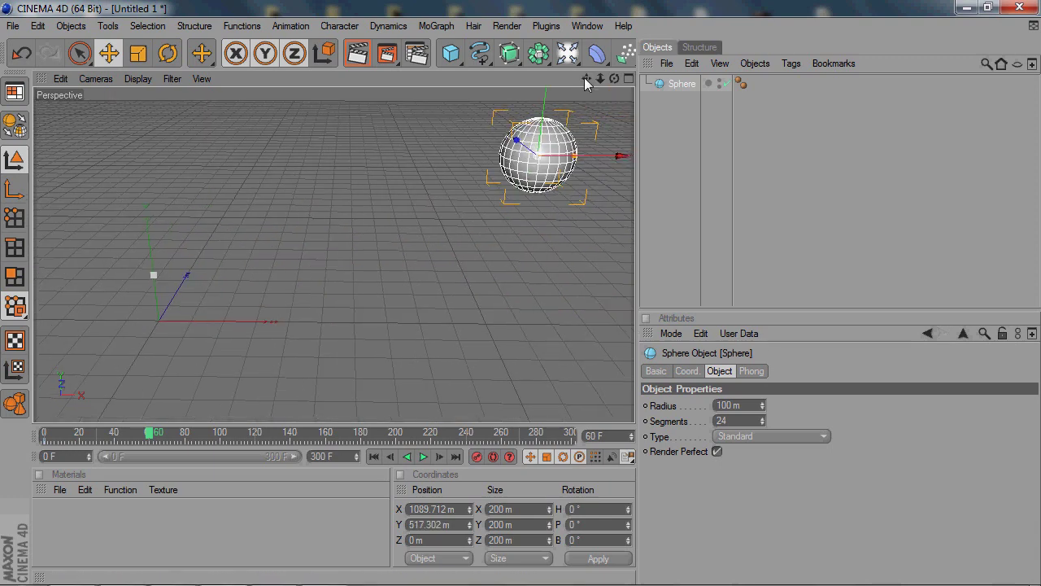
click(477, 456)
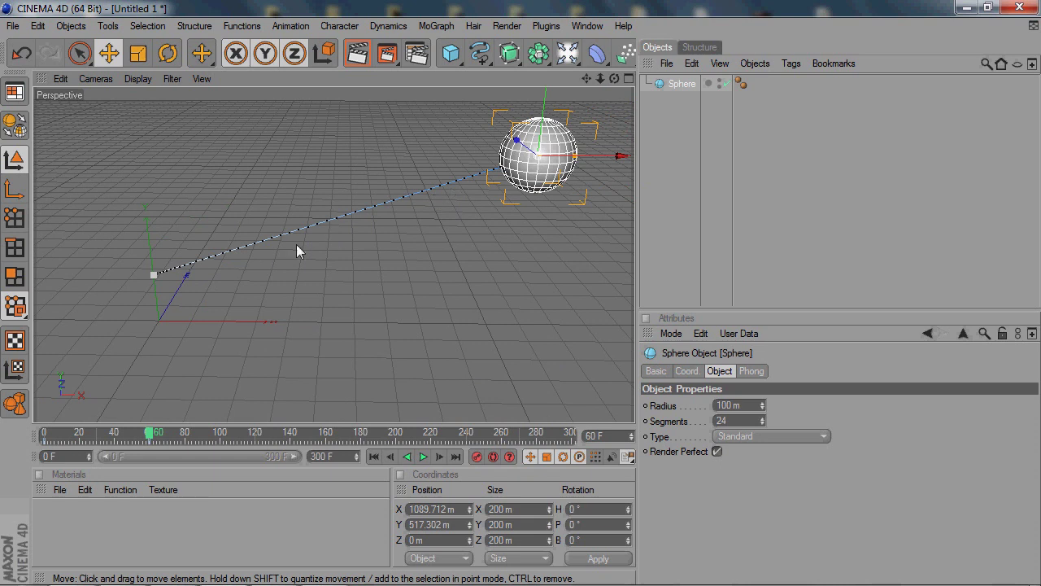
Play the animation from frame 0 twice, pausing partway, then set the time to frame 80.
click(374, 457)
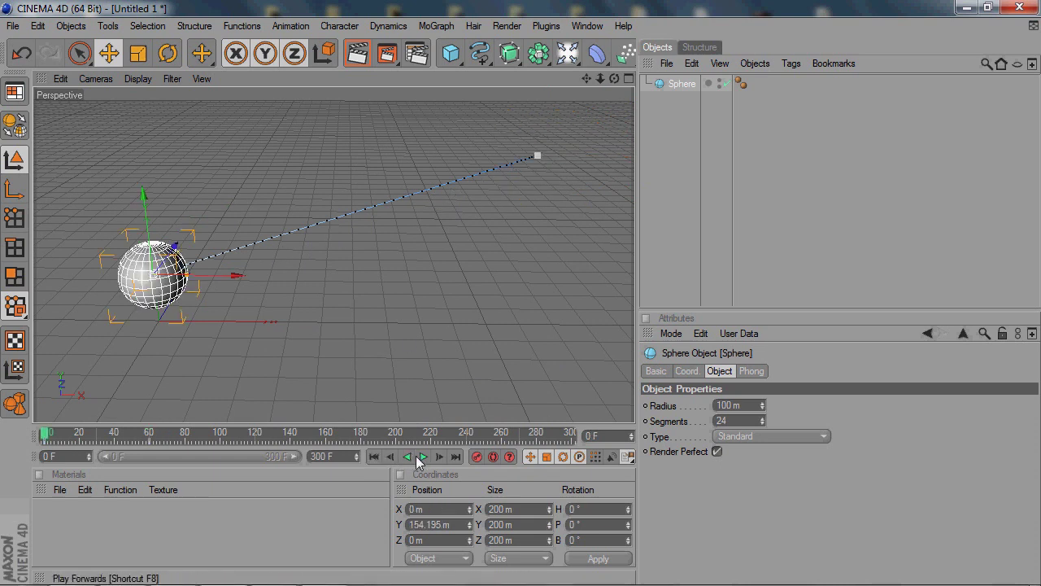
click(421, 457)
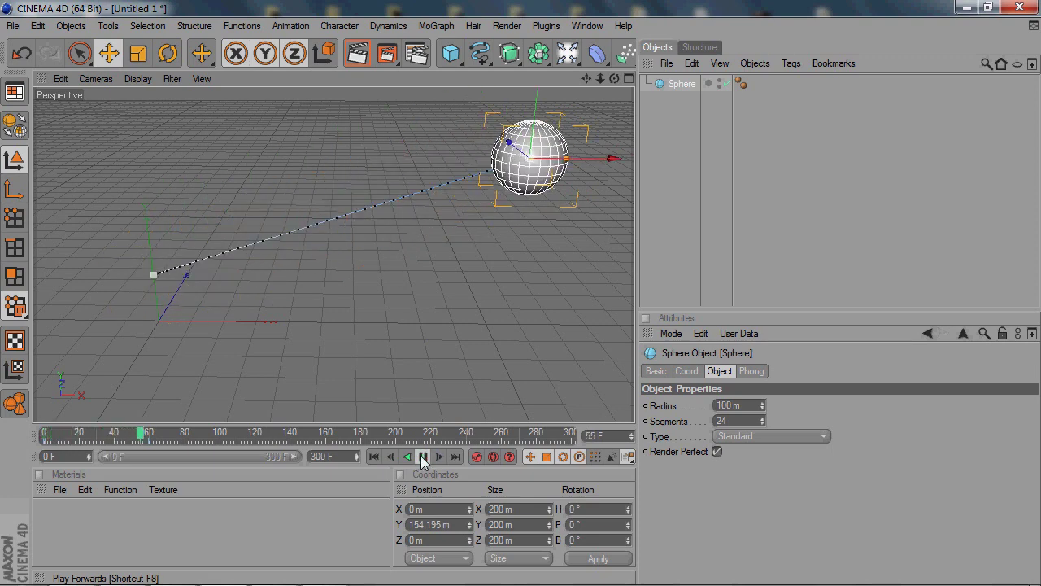
click(423, 457)
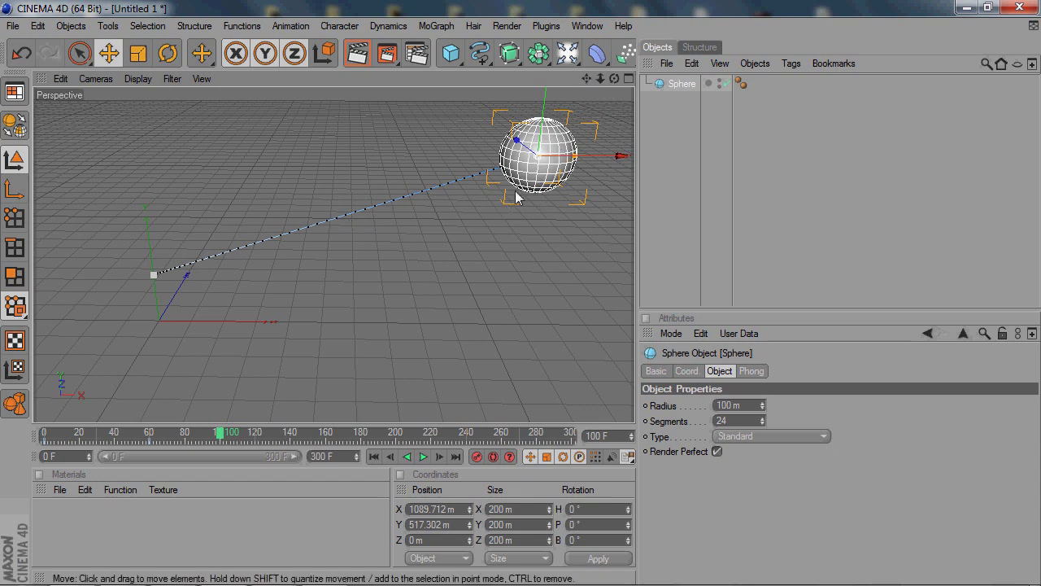
click(375, 456)
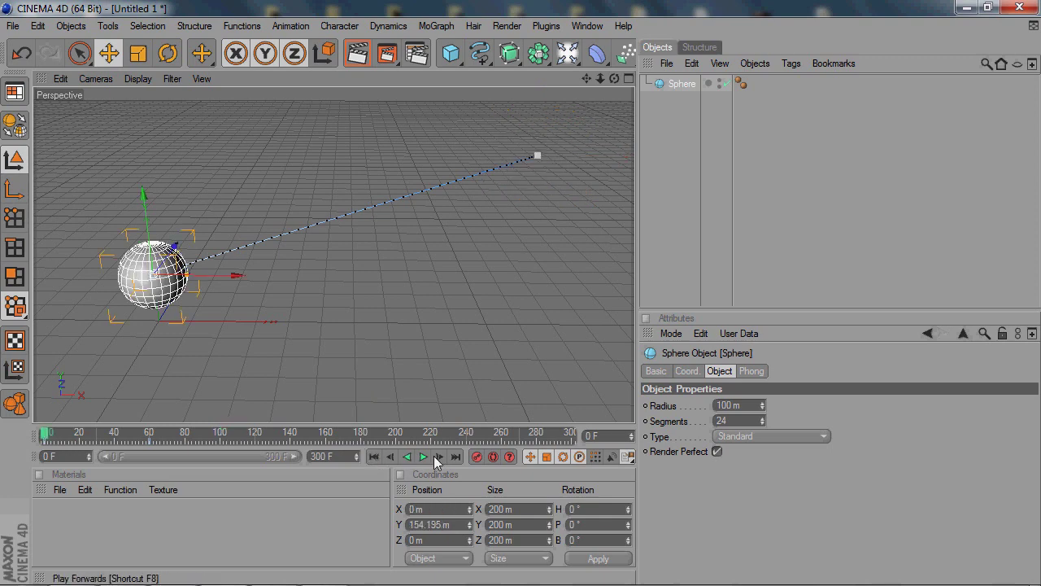
click(423, 456)
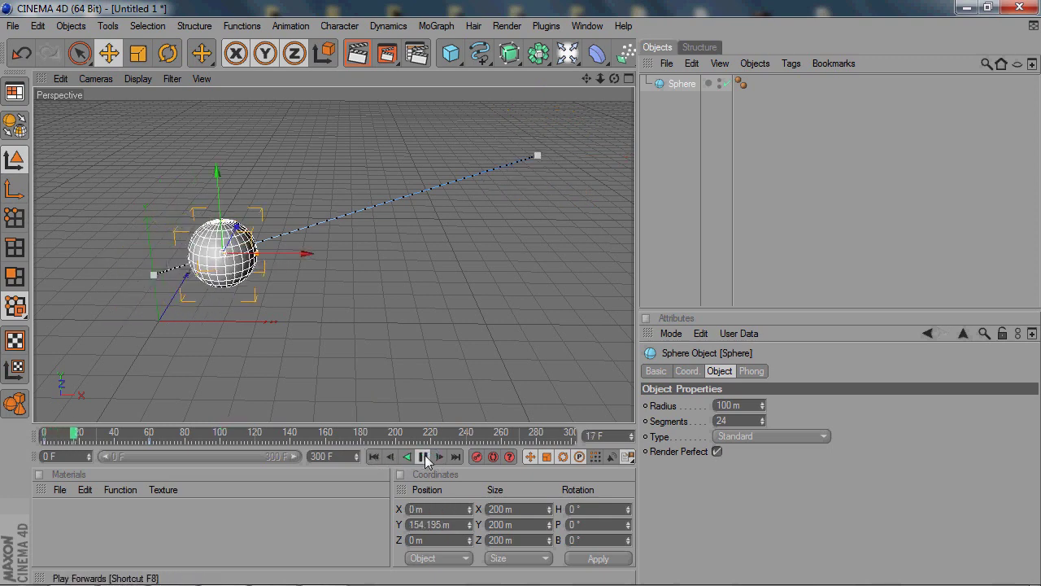
click(423, 456)
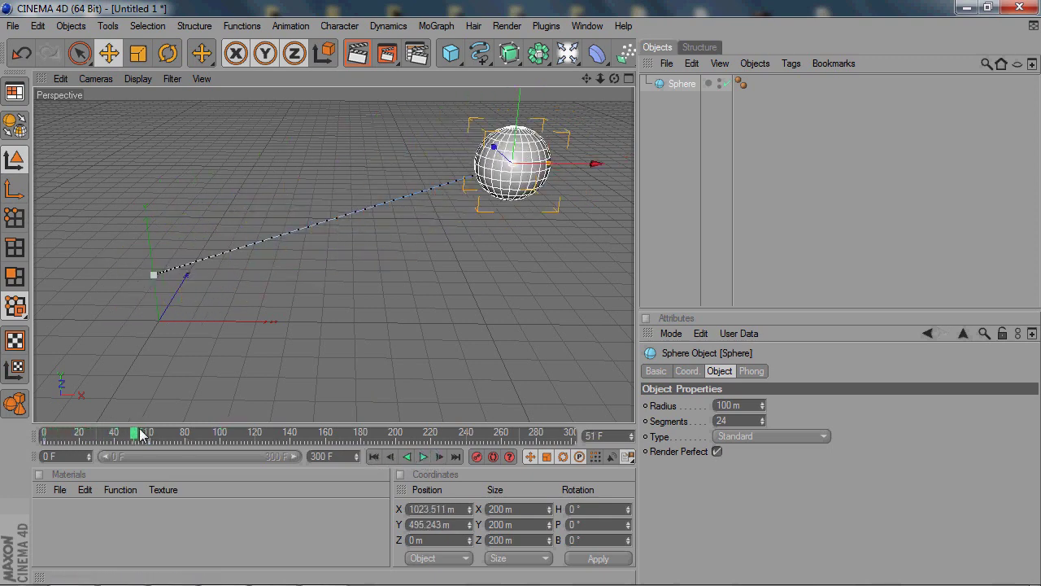
click(186, 435)
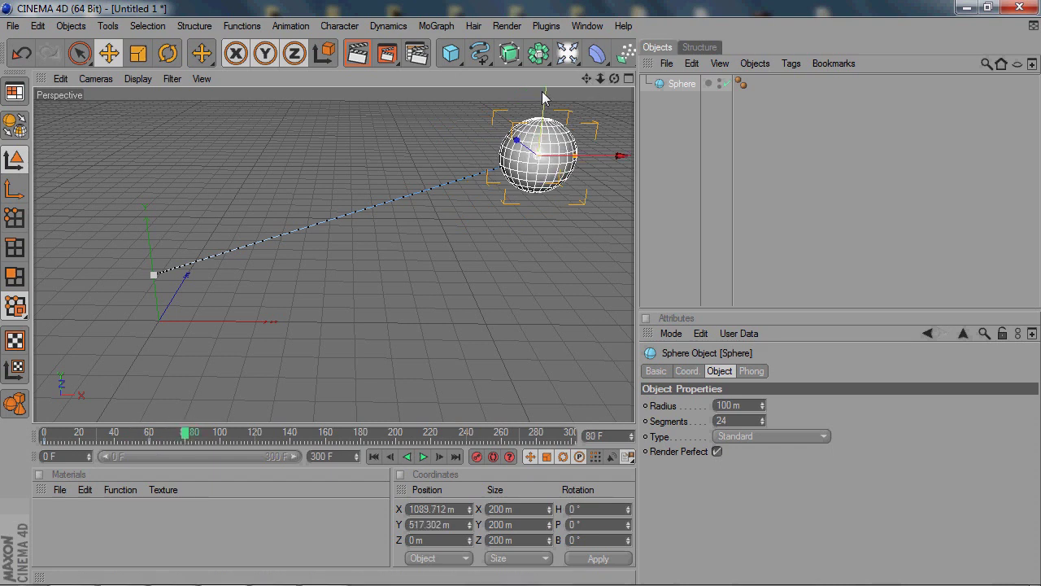
Lower the sphere at frame 80, record a keyframe, and replay the arc from the start.
drag(539, 154, 552, 176)
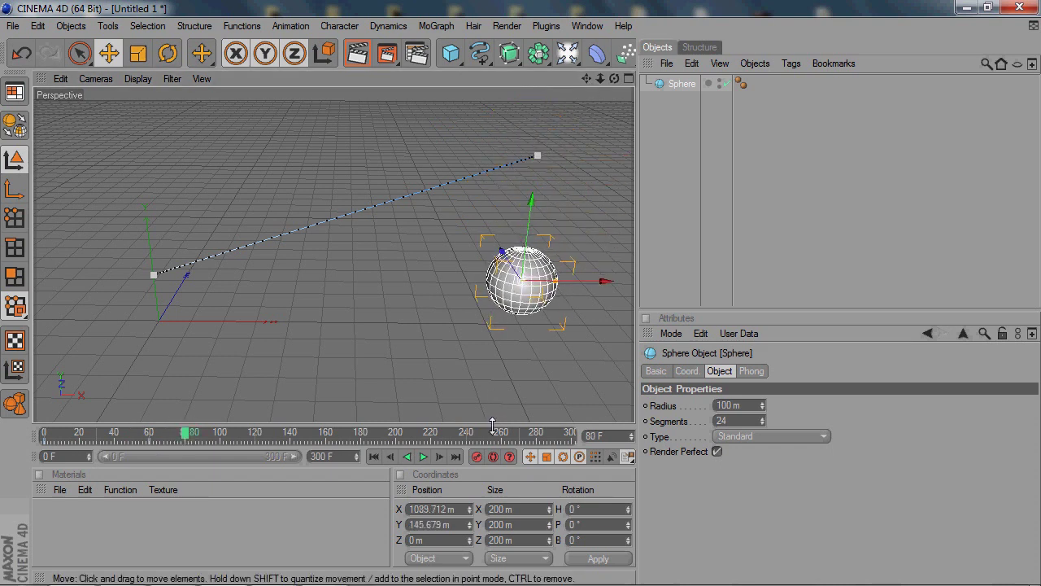
click(477, 456)
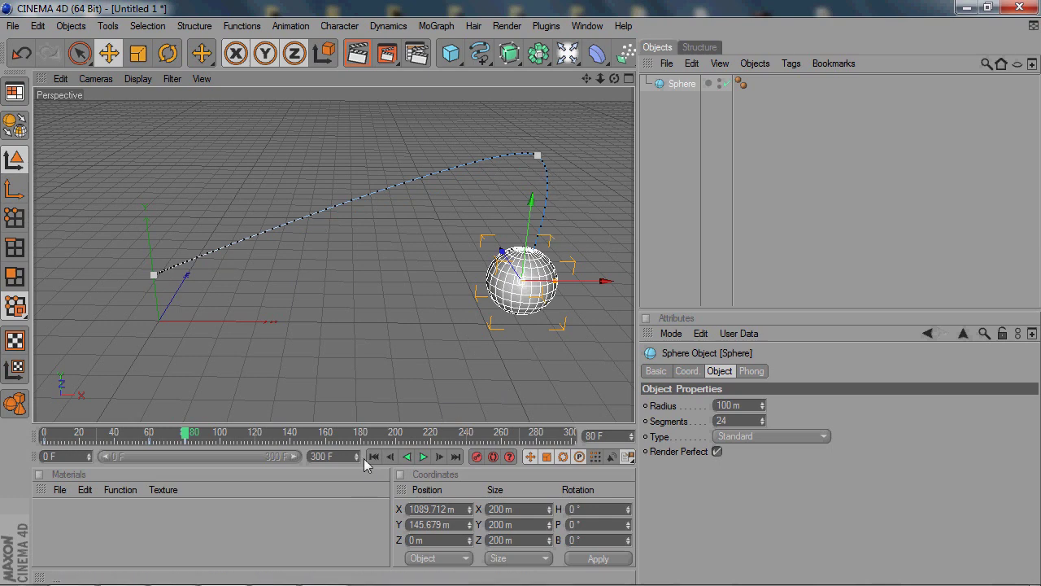
click(374, 456)
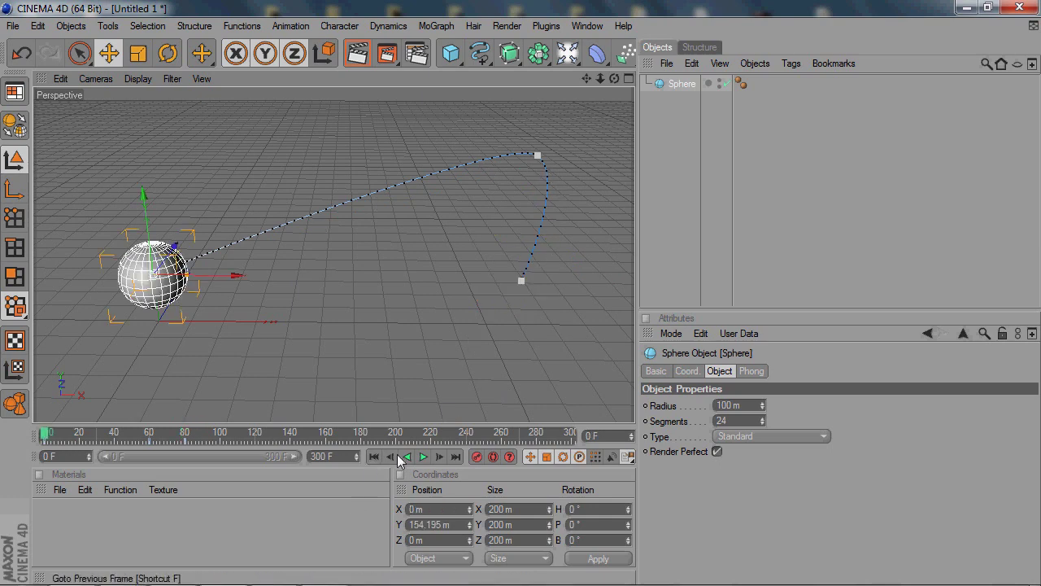
click(423, 457)
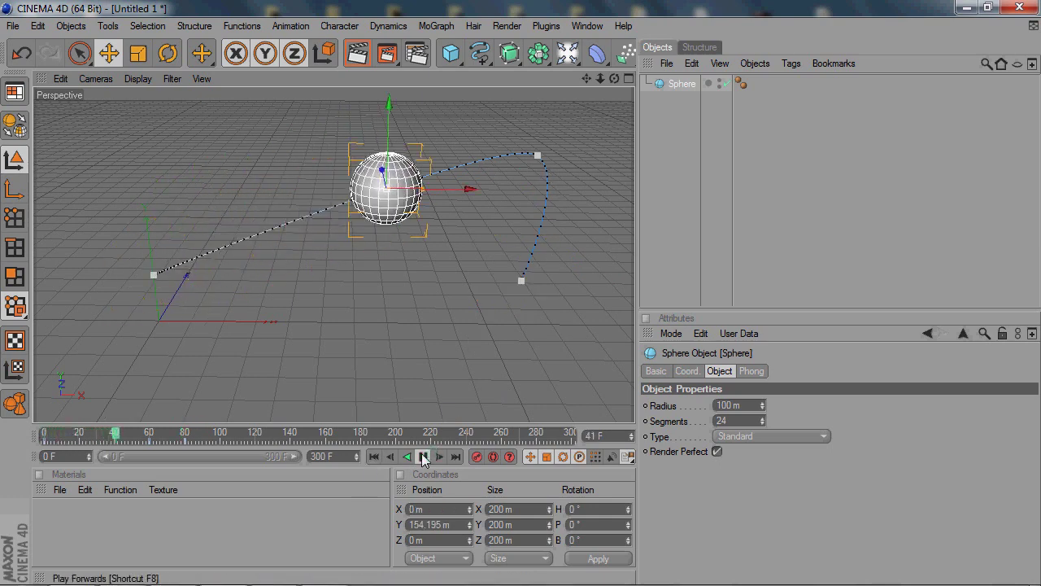
click(423, 456)
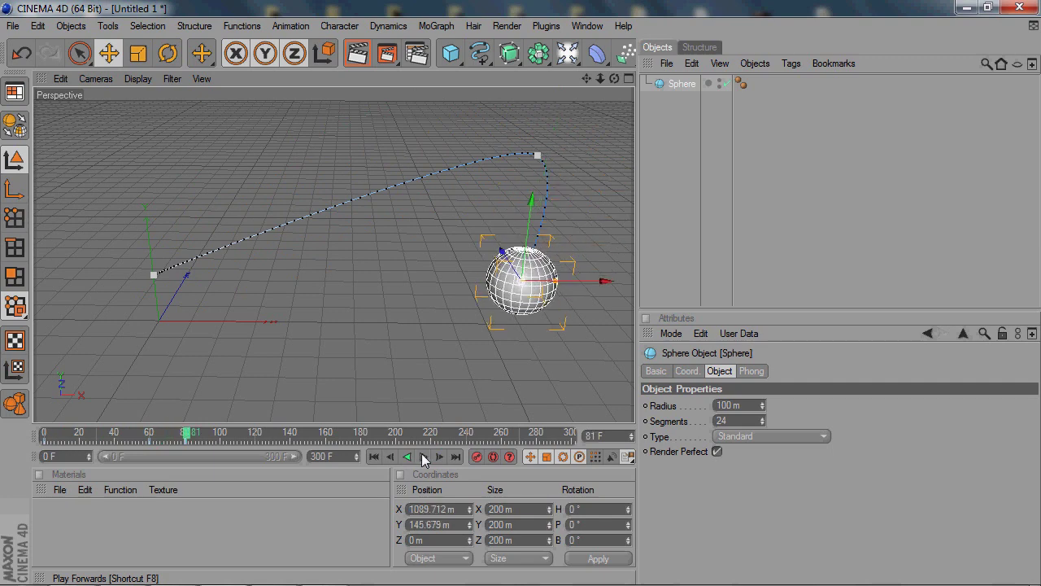
Rewind the timeline to frame 0 and delete the animated sphere.
click(101, 437)
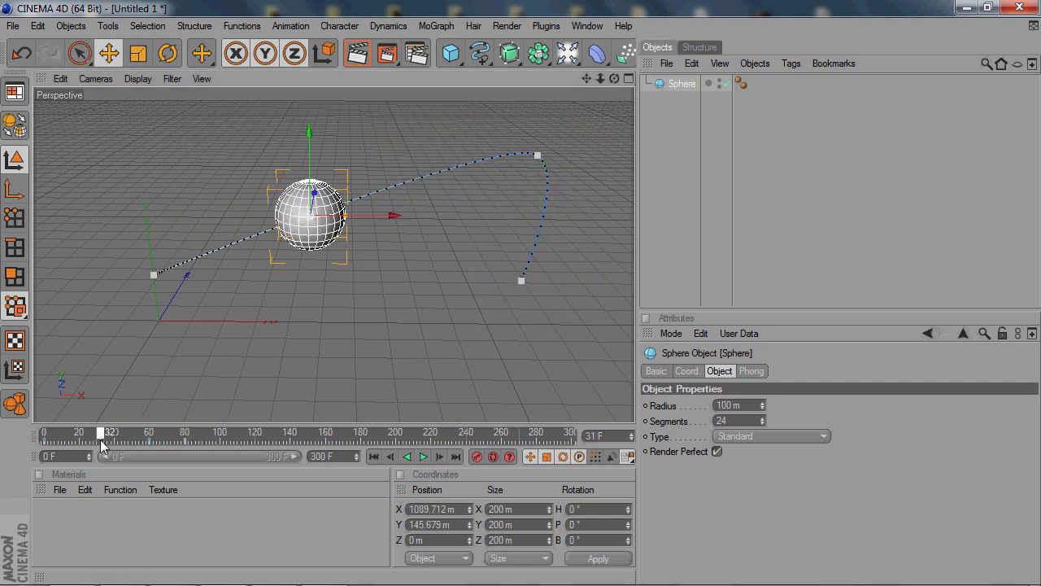
drag(101, 437, 33, 443)
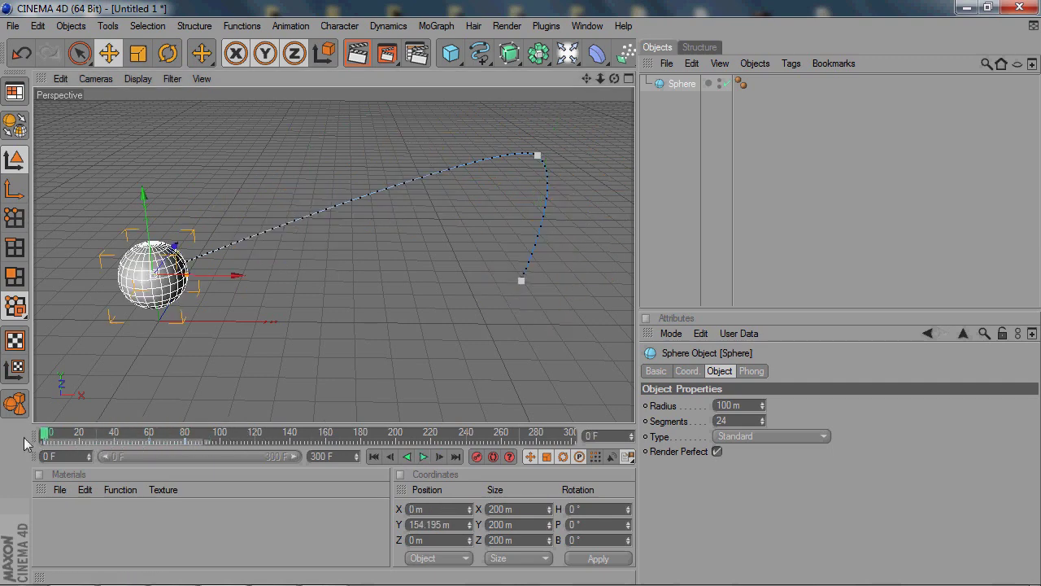
key(Delete)
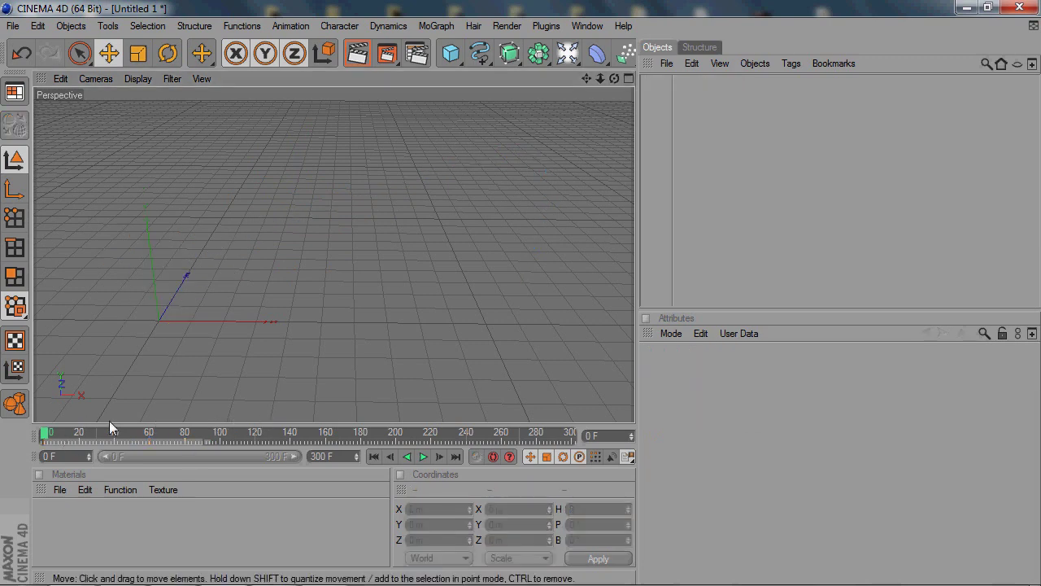
Add a fresh, unanimated sphere at the origin (0, 0, 0).
click(450, 53)
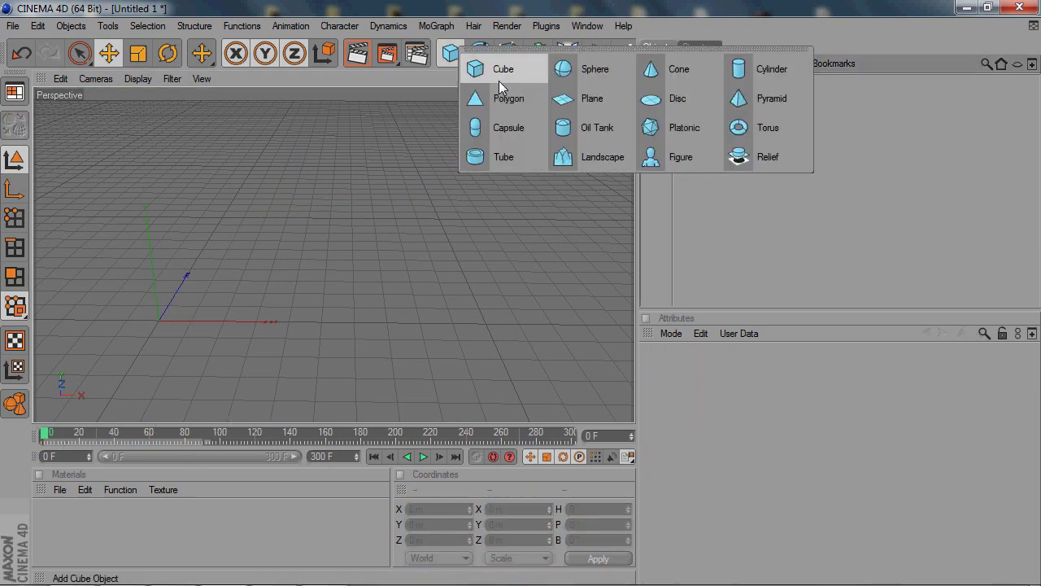
click(594, 71)
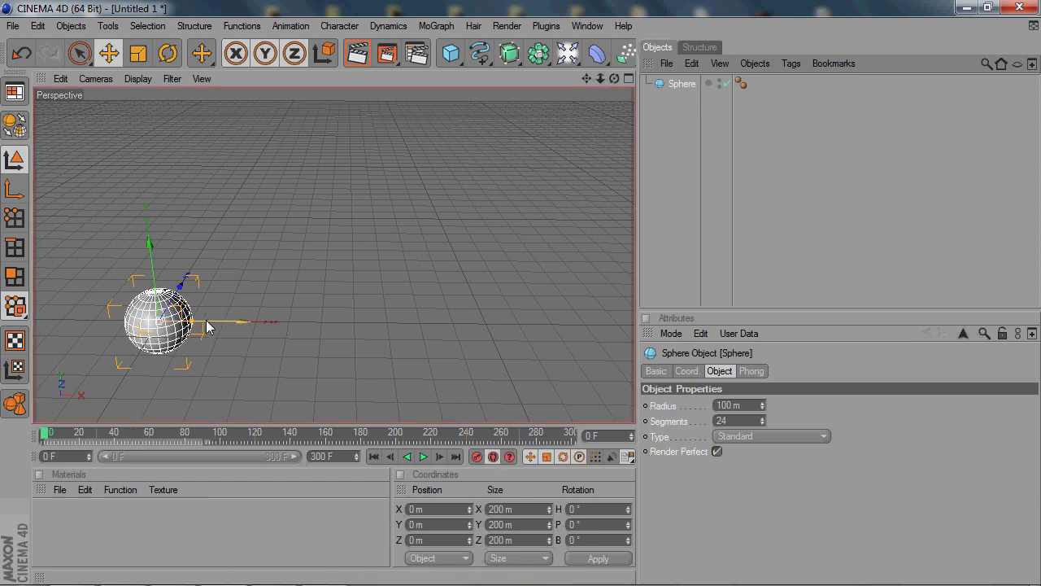
Turn on Auto Keyframing and move the sphere far right at frame 60.
mouse_move(214, 327)
mouse_down()
mouse_move(252, 326)
mouse_move(211, 327)
mouse_up()
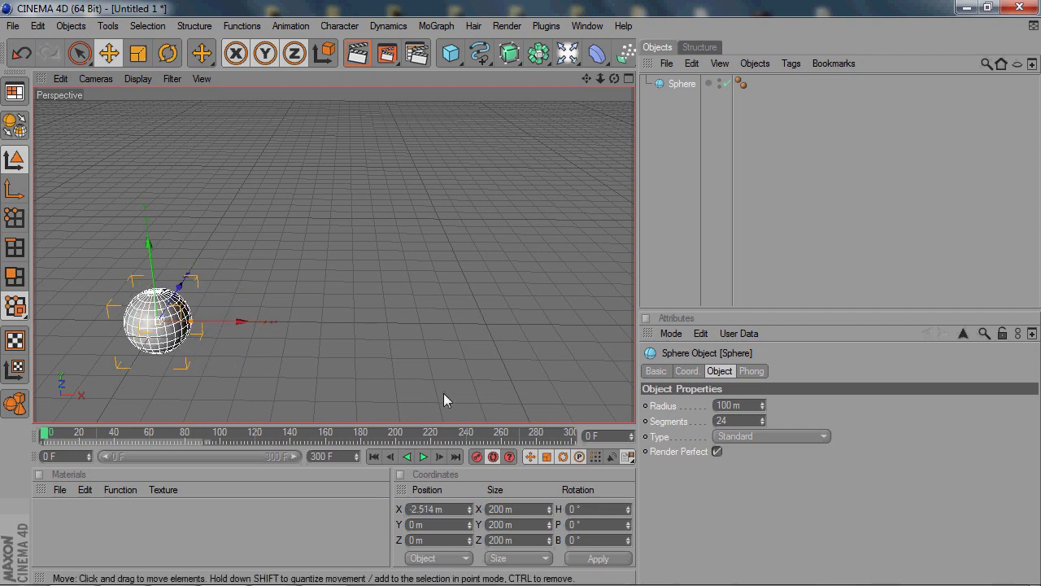
drag(147, 280, 147, 260)
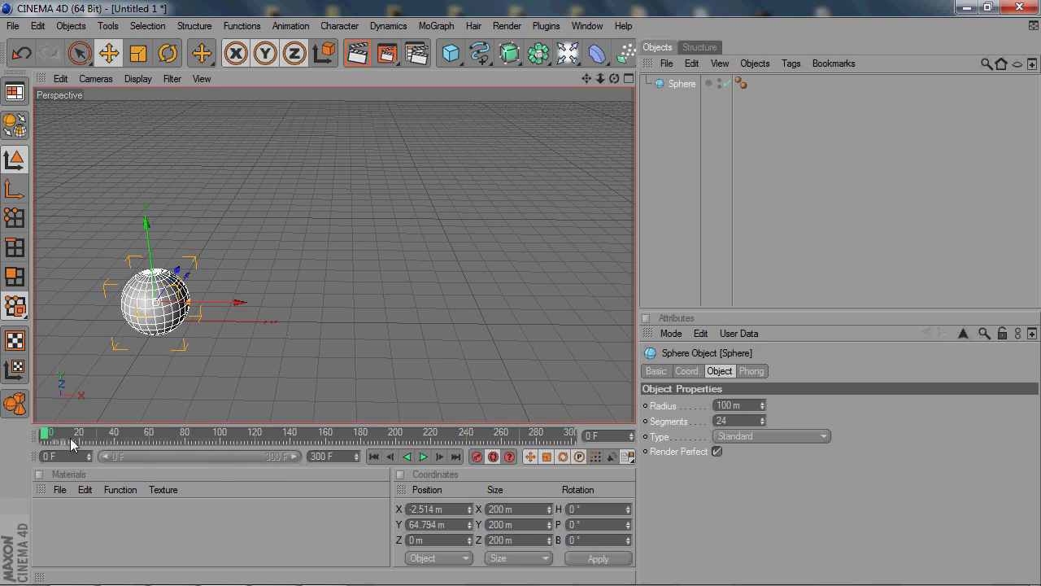
click(492, 457)
drag(50, 439, 149, 431)
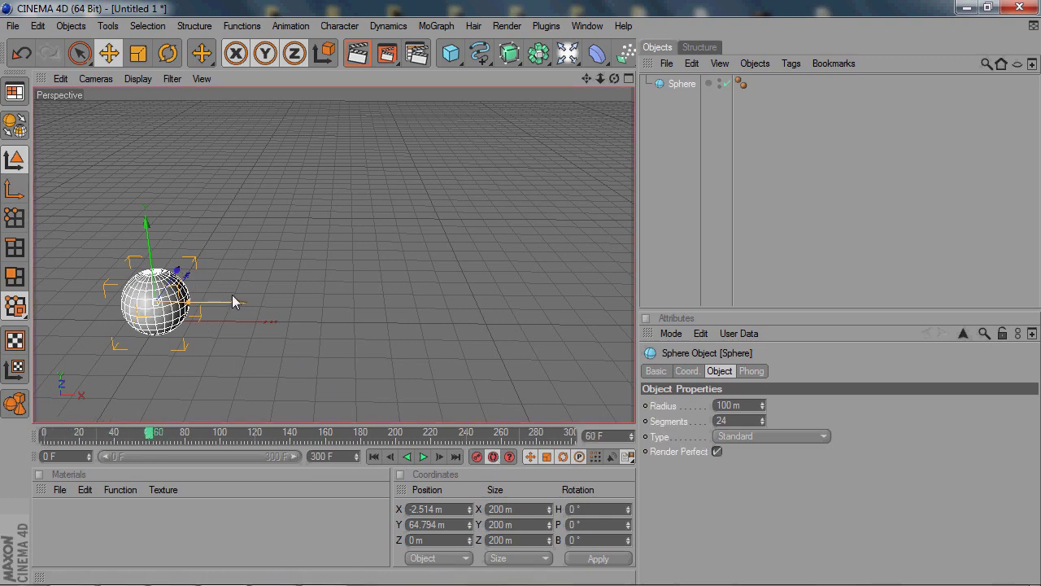
drag(232, 296, 578, 302)
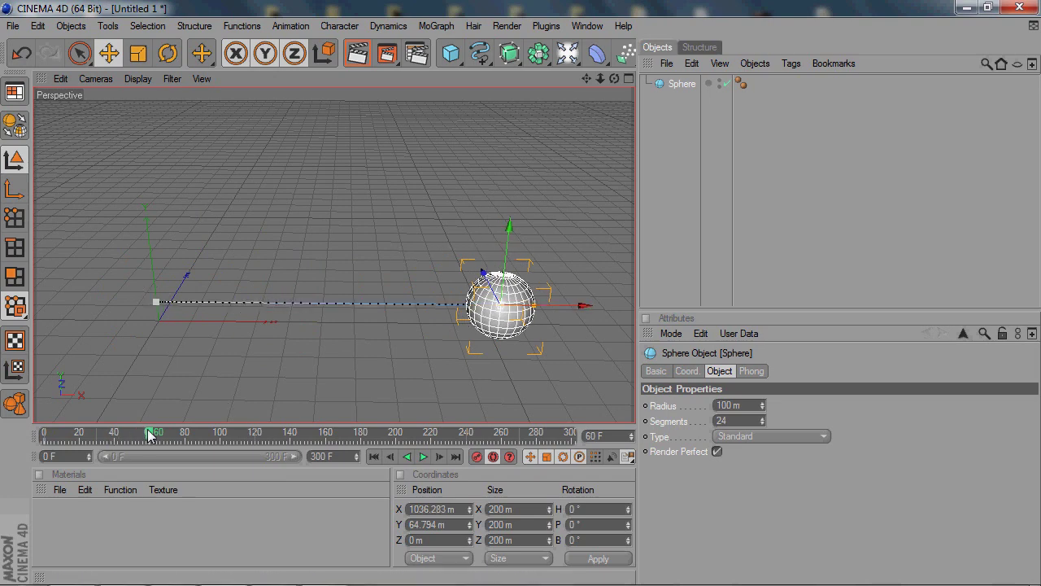
Review the path from frame 0, then lift the sphere straight up at frame 60.
drag(150, 435, 33, 440)
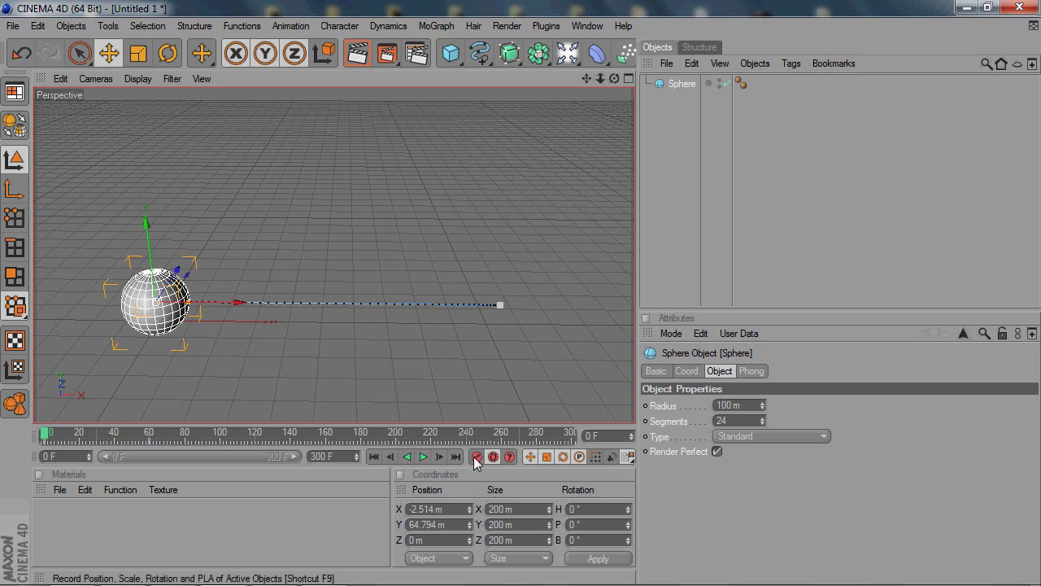
mouse_move(44, 440)
mouse_down()
mouse_move(152, 437)
mouse_move(29, 439)
mouse_up()
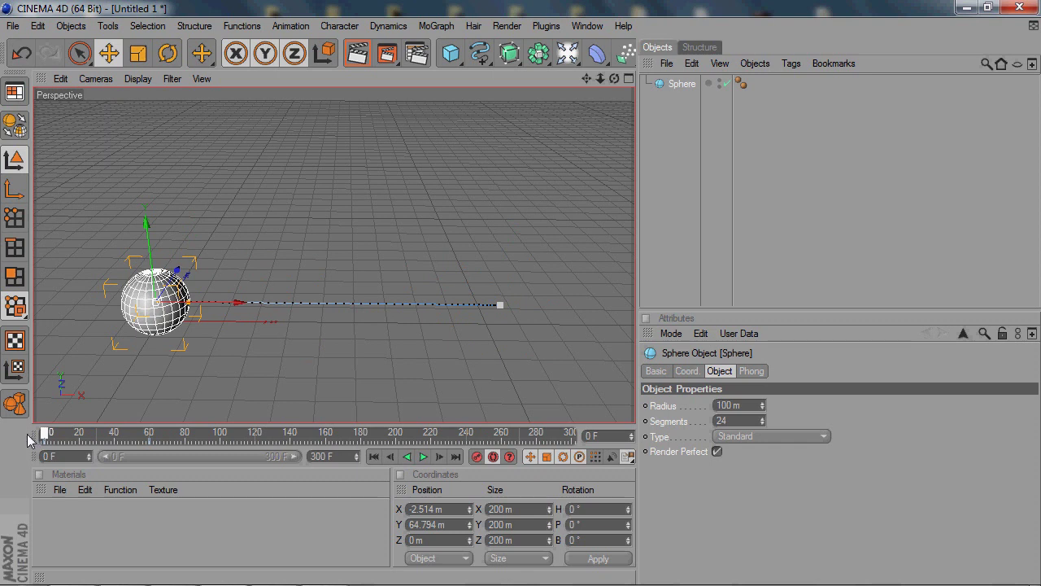
drag(45, 439, 150, 439)
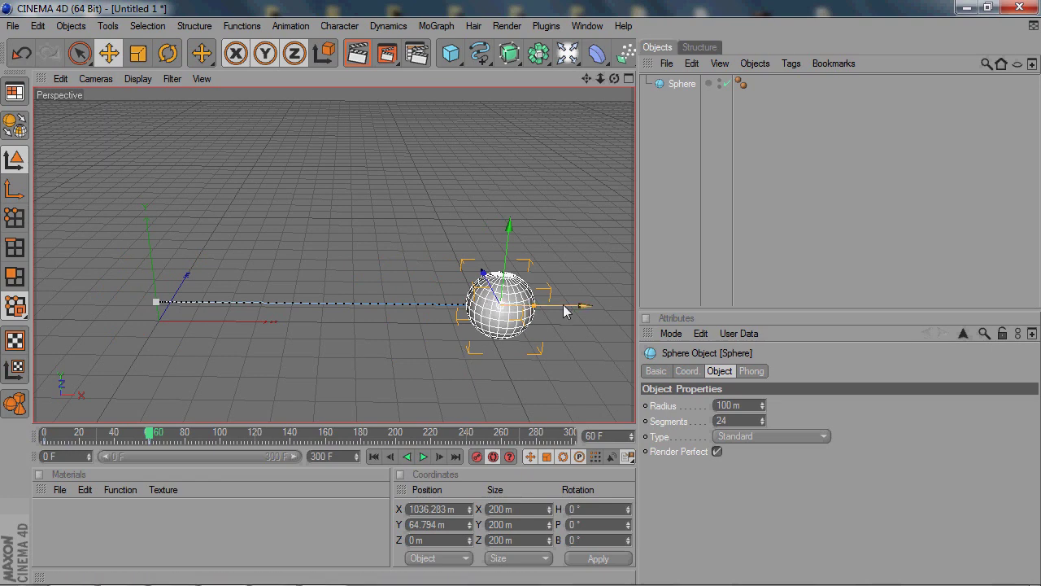
drag(510, 230, 521, 131)
drag(151, 432, 202, 432)
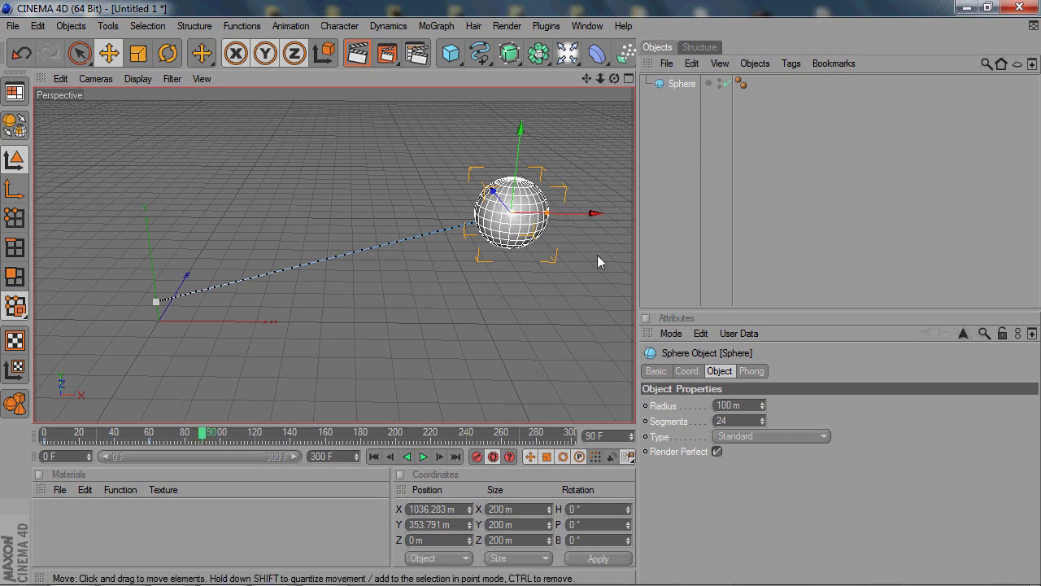
At frame 90, move the sphere back left to X 62.305 m and play the animation.
click(595, 213)
drag(596, 214, 252, 210)
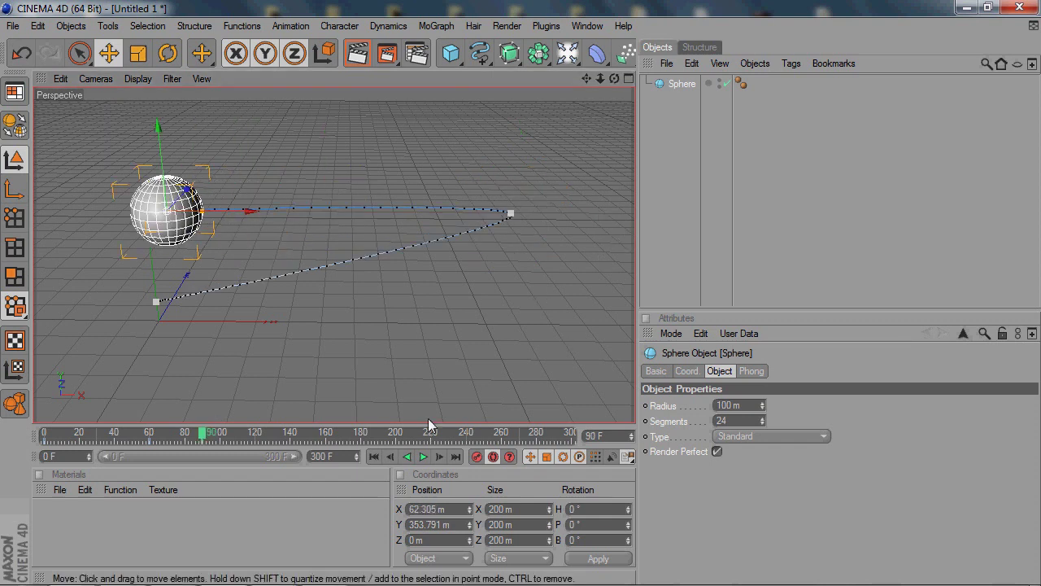
click(374, 456)
click(423, 457)
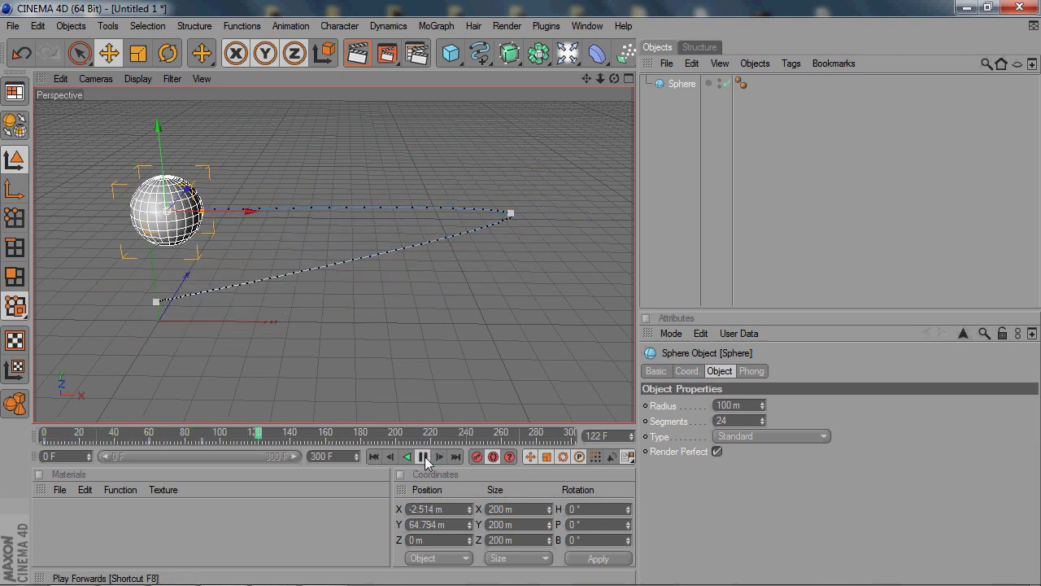
click(424, 458)
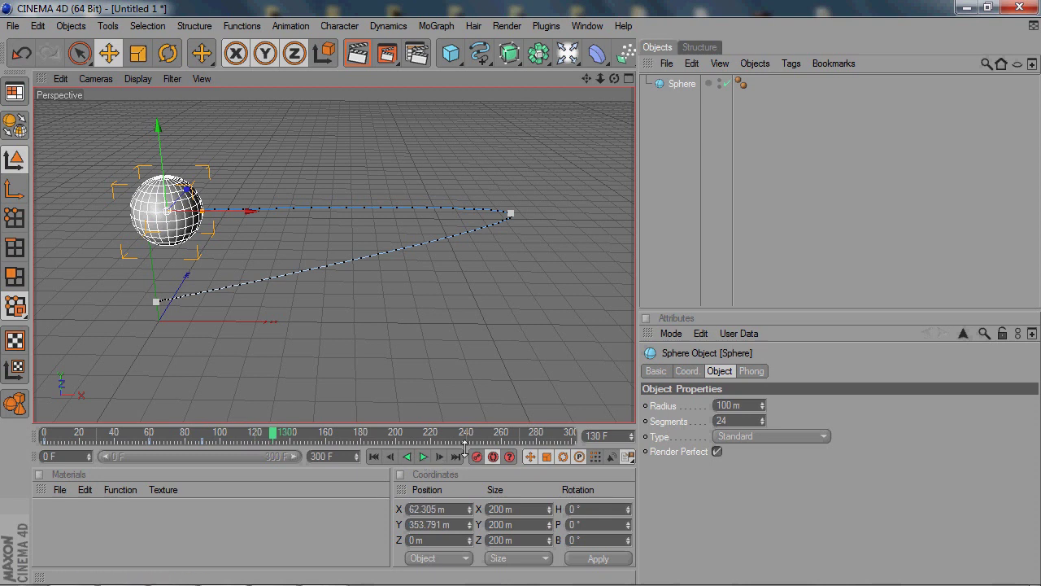